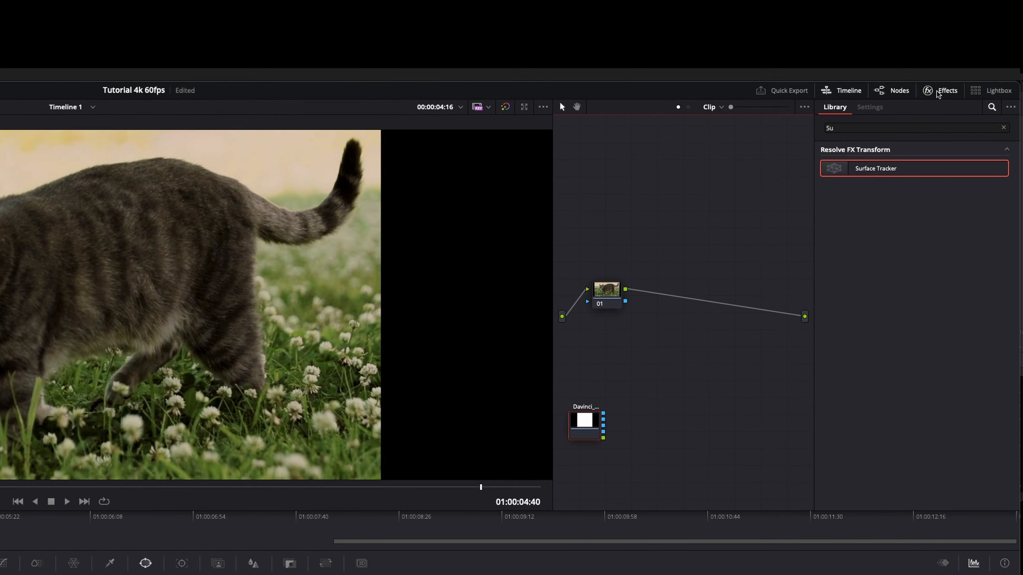
Step: Add a Surface Tracker effect as a node on the connection after node 01 and line the two nodes up
drag(886, 169, 704, 305)
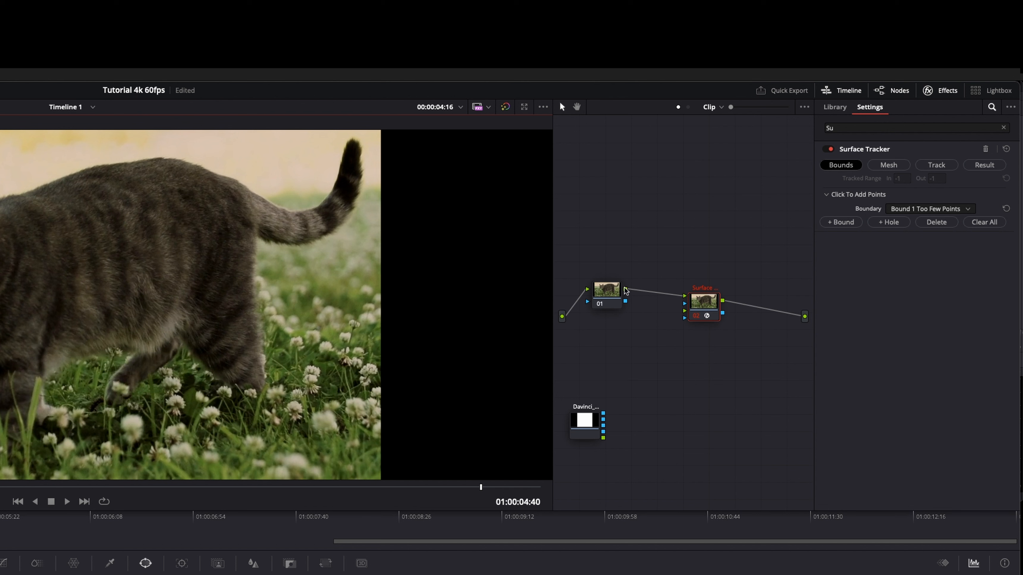
drag(614, 291, 625, 303)
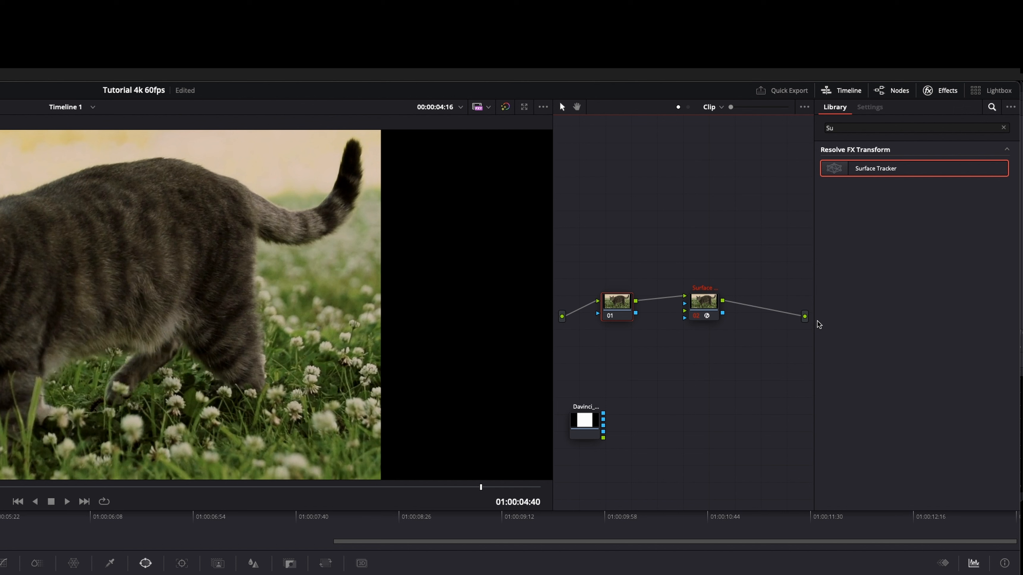
drag(698, 306, 698, 309)
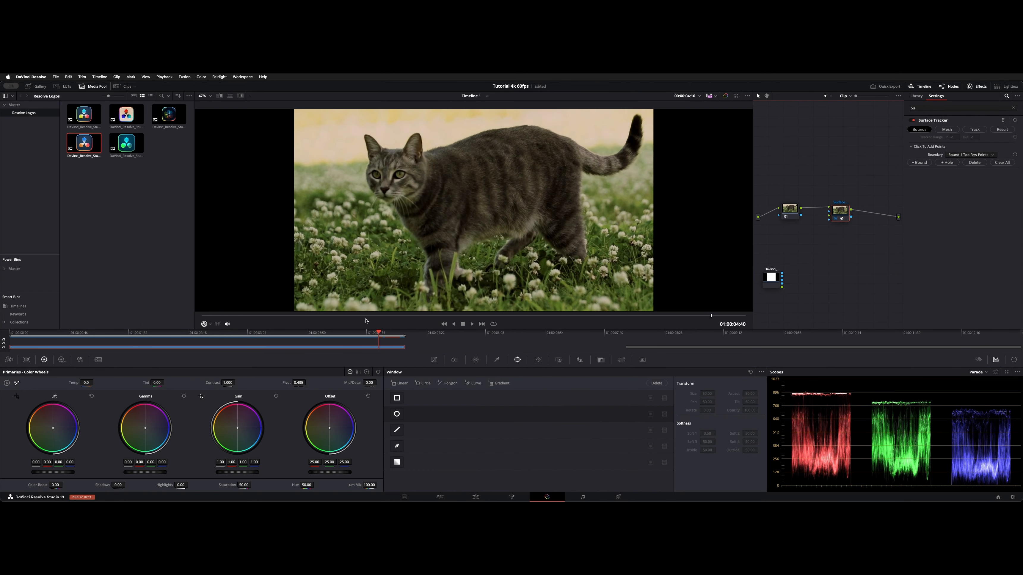
Step: At 01:00:02:08, outline the cat's flank with a ten-point Surface Tracker boundary
drag(357, 316, 435, 316)
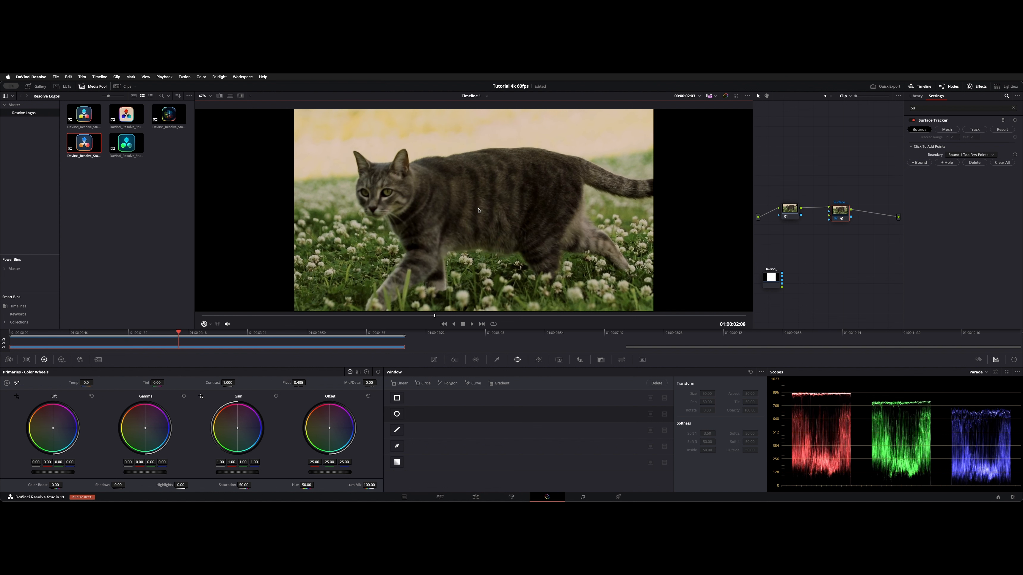
click(450, 183)
click(477, 175)
click(513, 173)
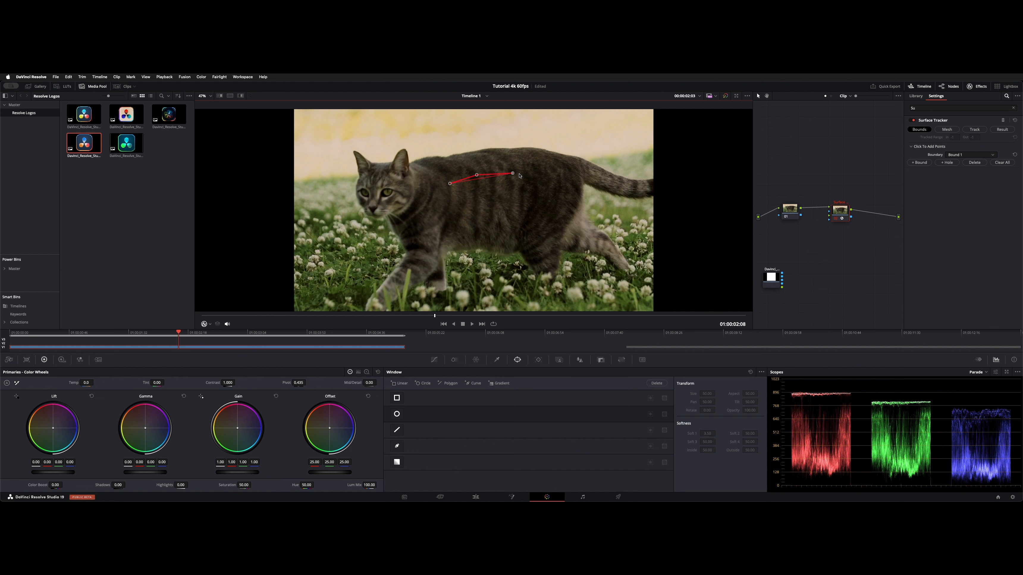
click(547, 182)
click(550, 215)
click(534, 240)
click(503, 247)
click(464, 243)
click(439, 221)
click(437, 199)
Step: Generate the mesh inside the boundary and track it both backward and forward through the clip
click(945, 130)
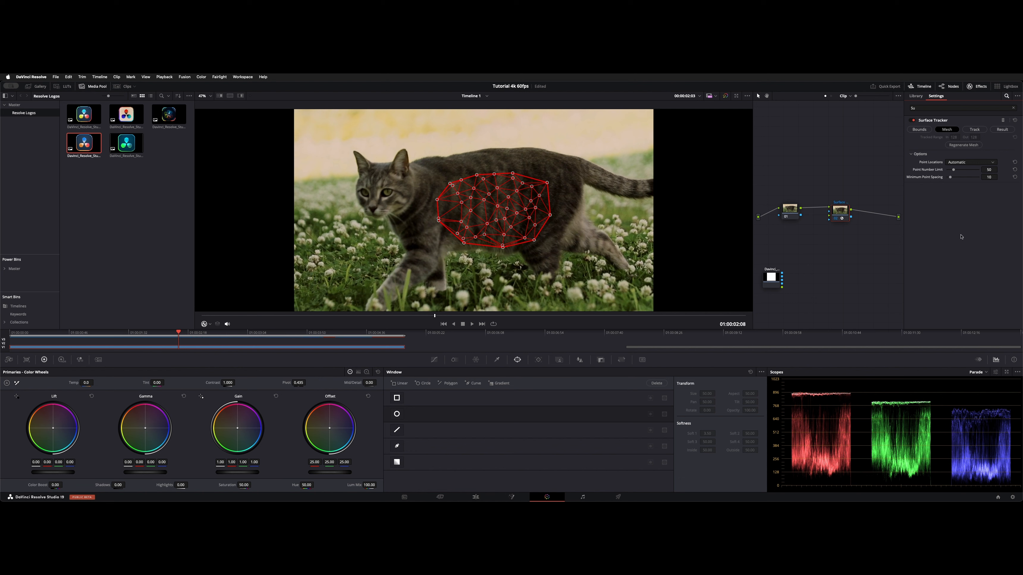
click(975, 129)
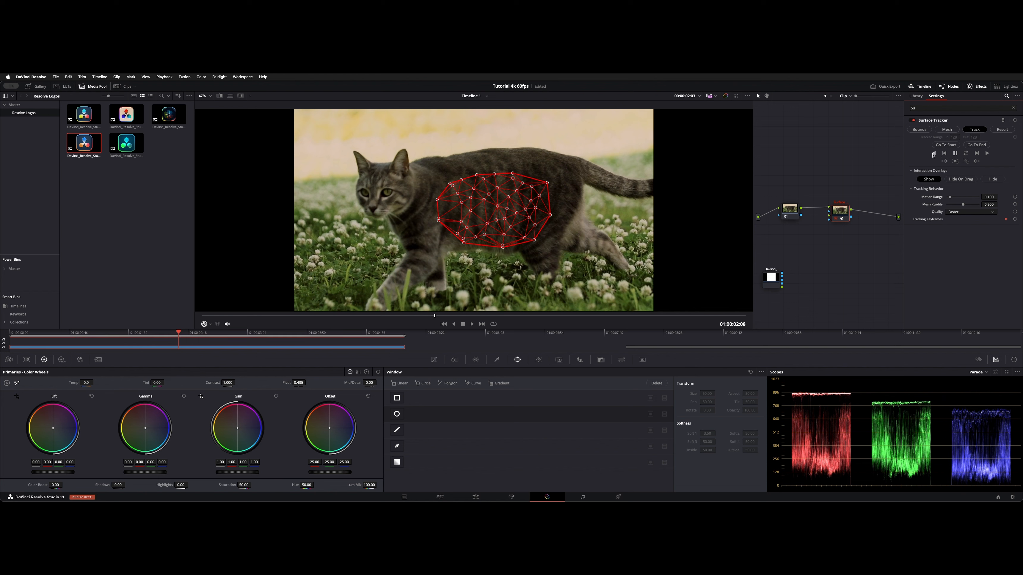
click(965, 153)
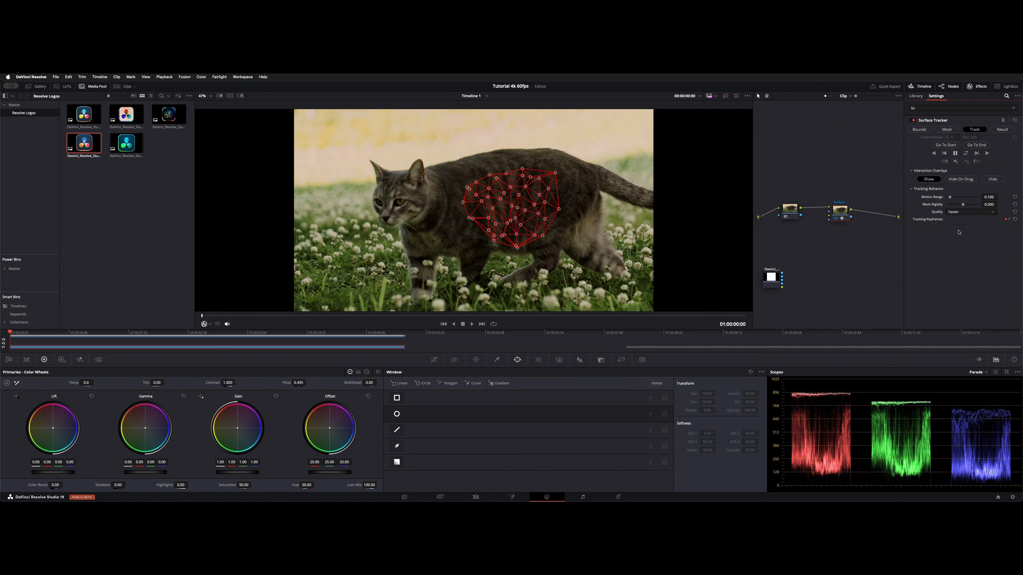
Step: Switch the Surface Tracker to its result stage and play the clip to check how the outline follows the cat
click(1002, 129)
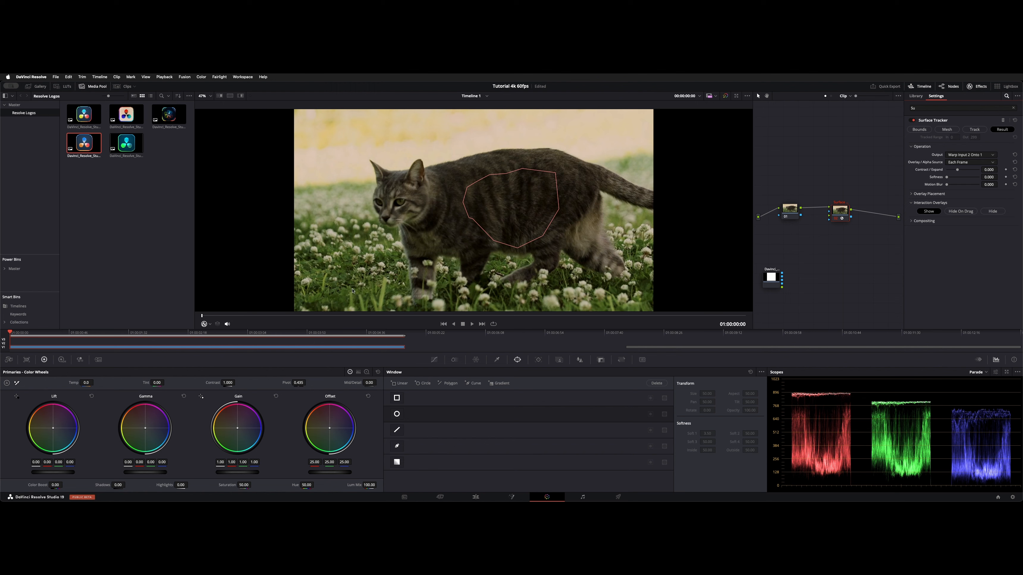
key(space)
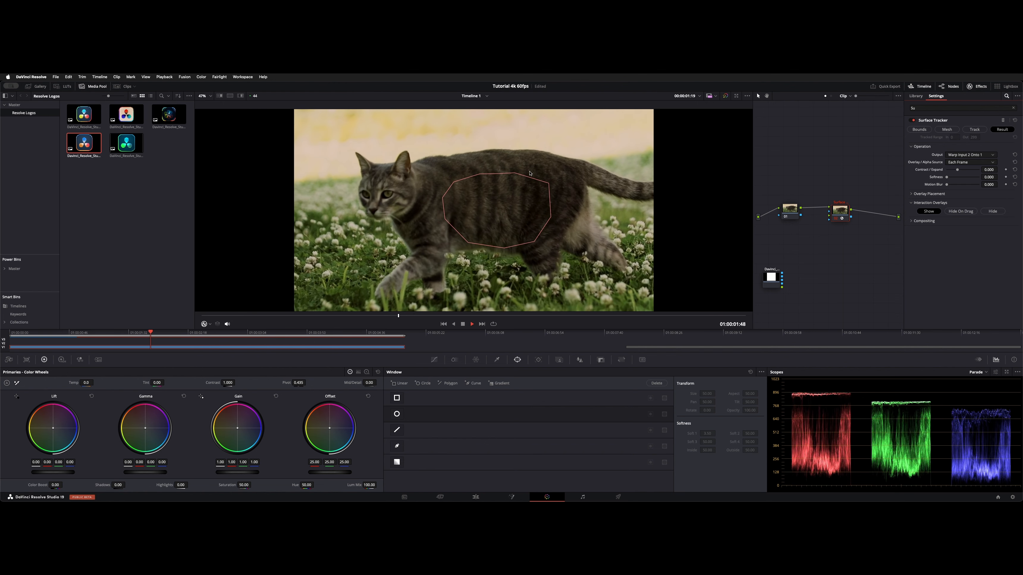
key(space)
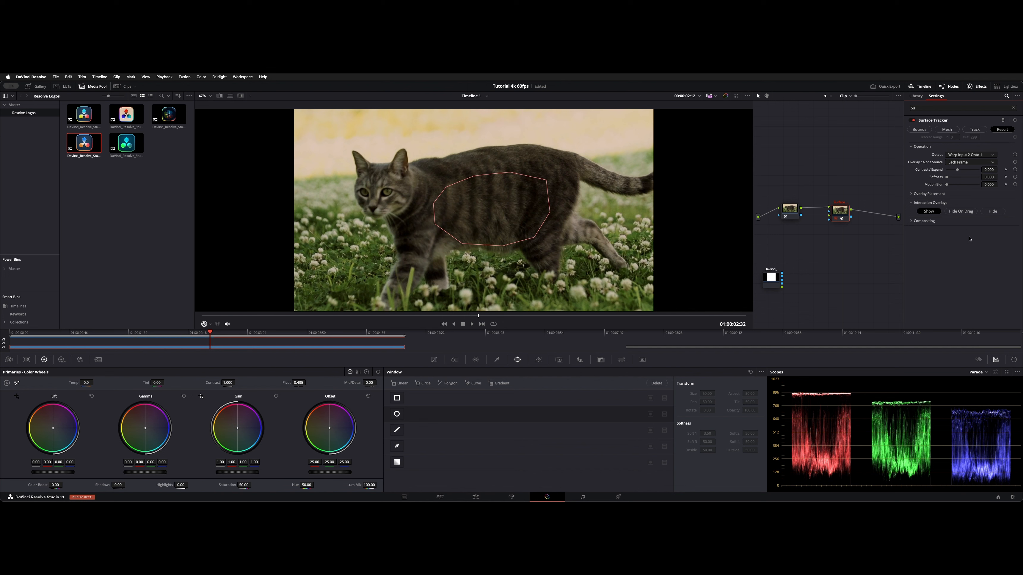
Step: Go to the overlay placement's reference frame and connect the logo node's image and alpha outputs to the Surface Tracker node
click(926, 194)
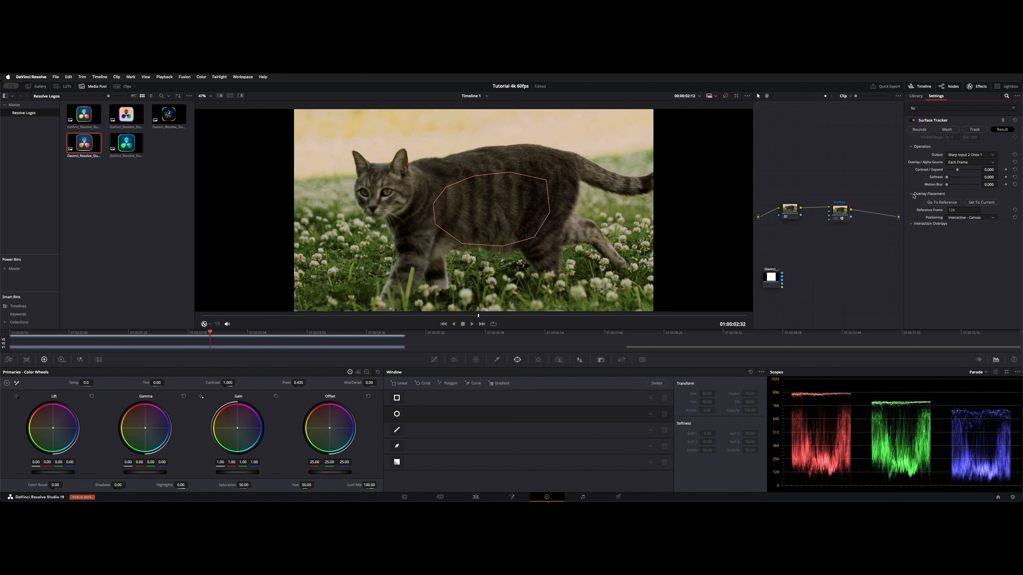
click(943, 203)
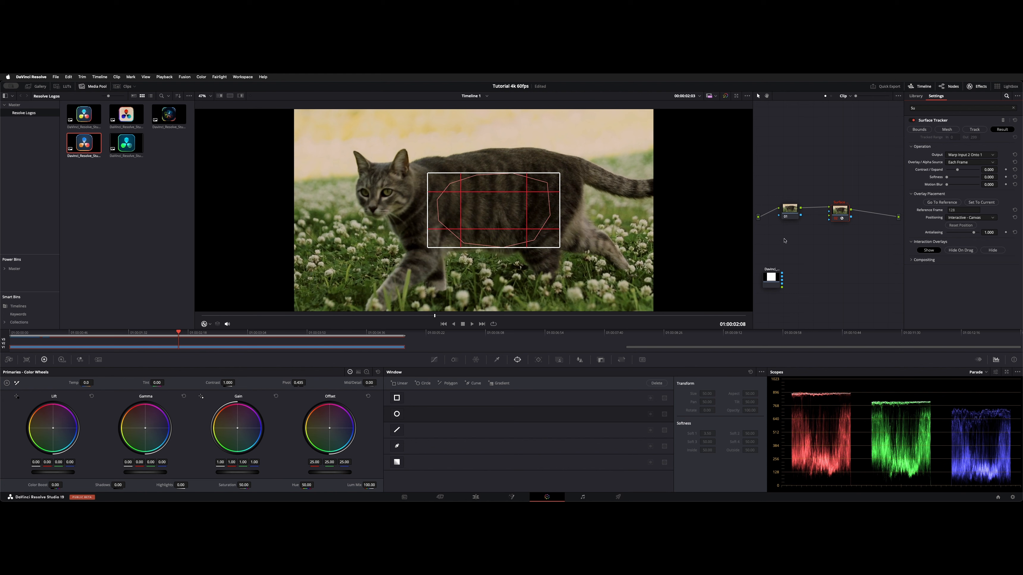
drag(771, 278, 829, 218)
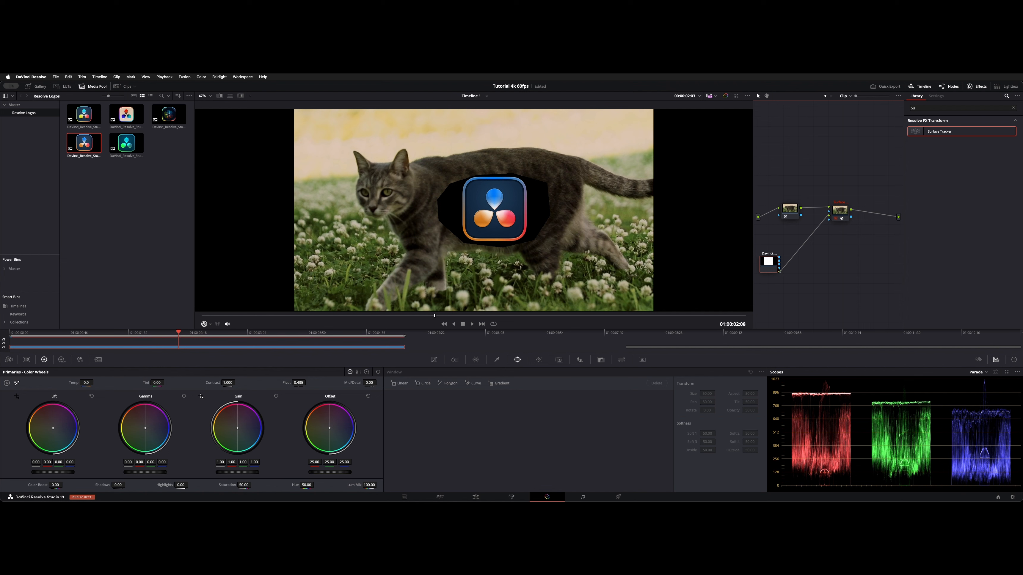
drag(800, 271, 830, 220)
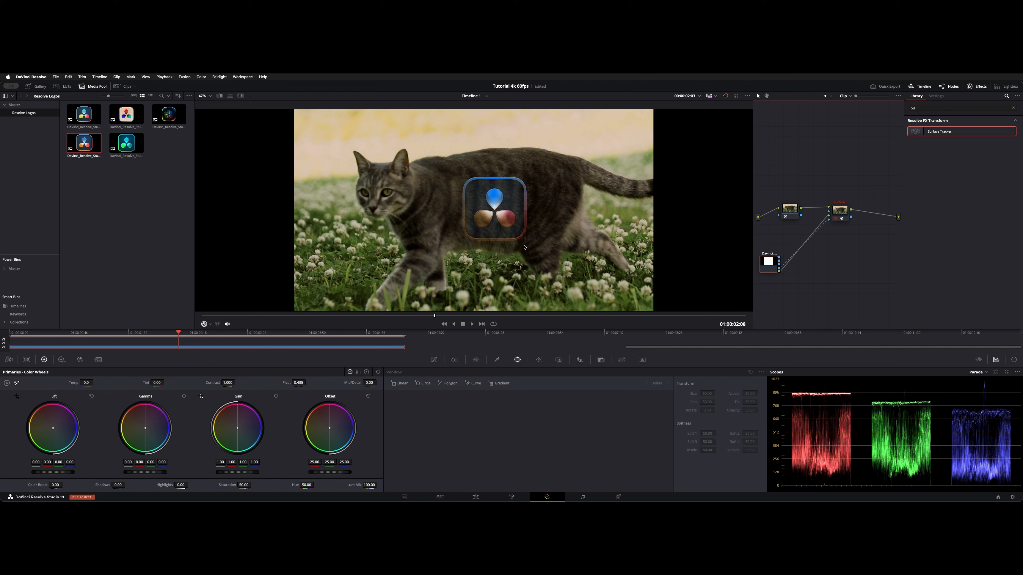
Step: Keep the overlay positioning on Interactive - Canvas and warp the logo's canvas frame to match the perspective of the cat's flank
click(834, 209)
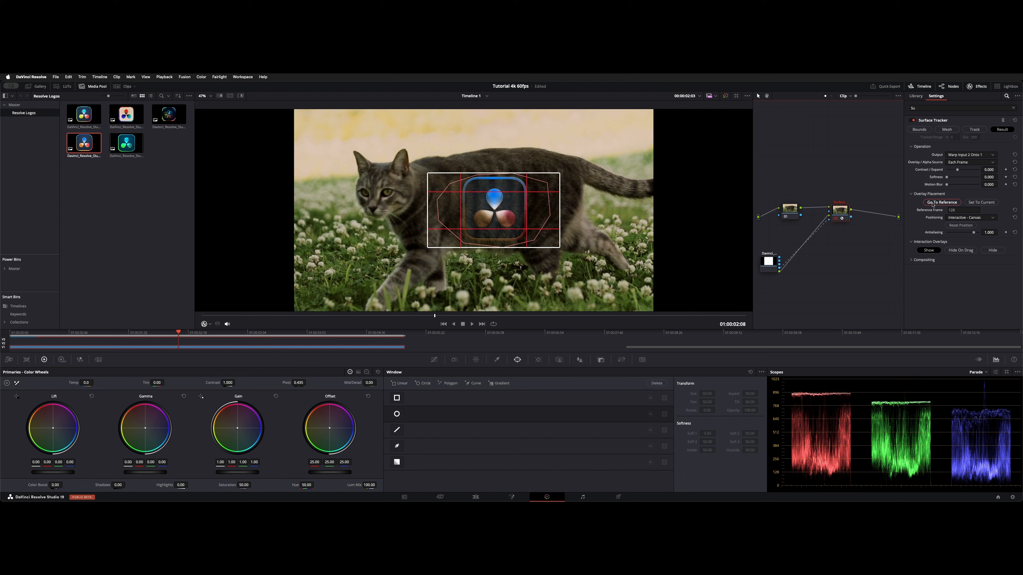
click(994, 218)
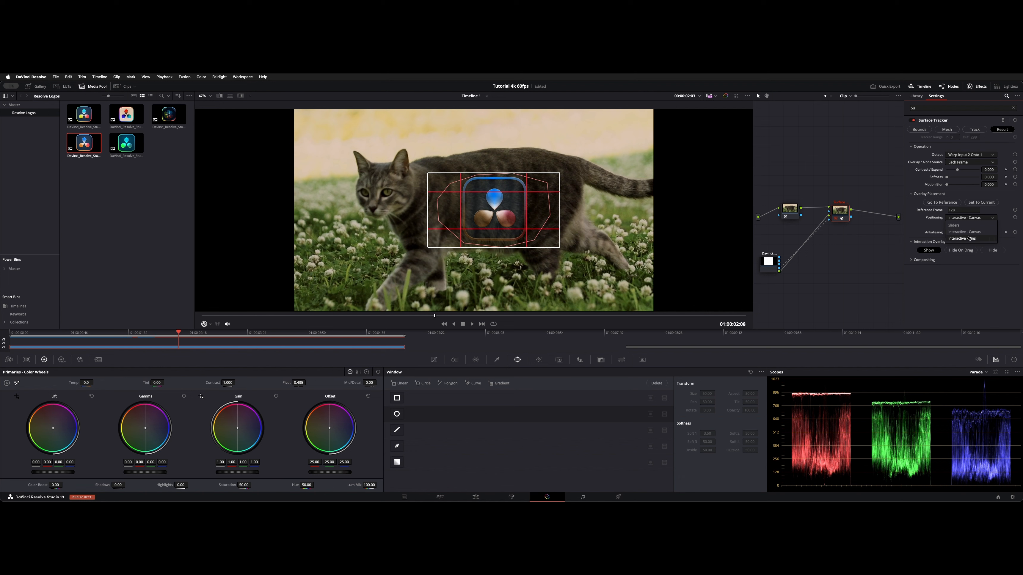
click(965, 280)
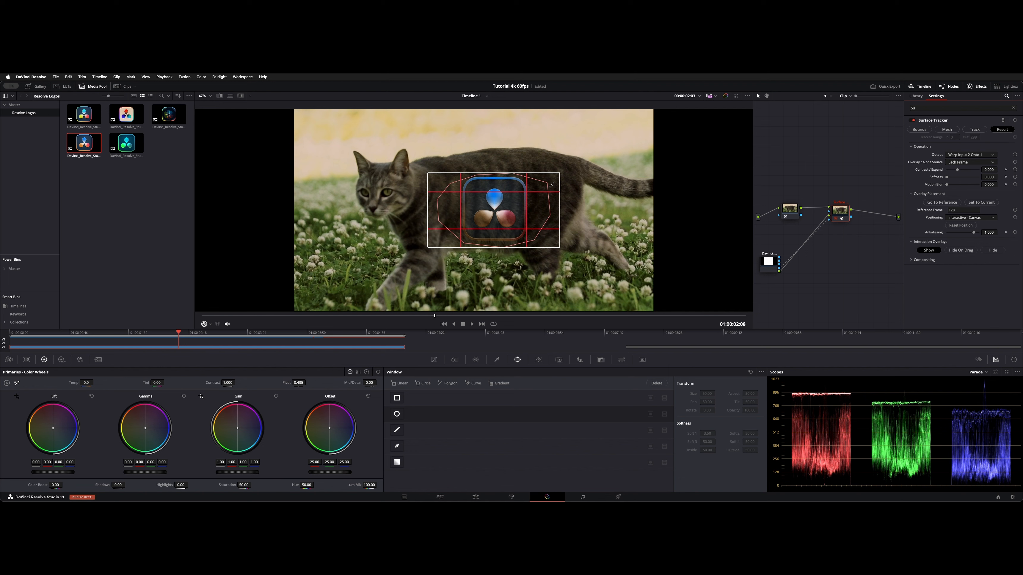
drag(551, 185, 524, 232)
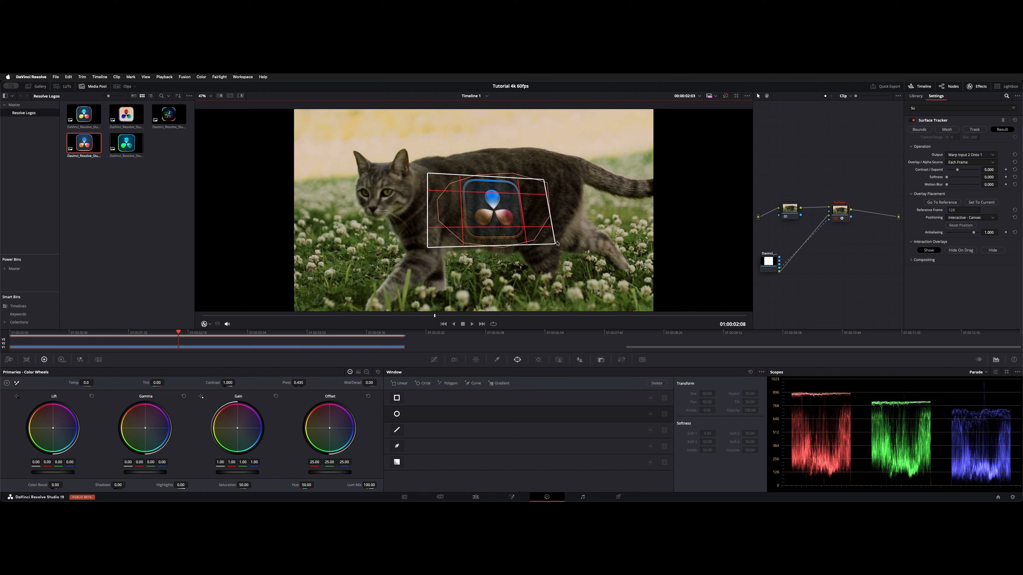
drag(557, 243, 574, 241)
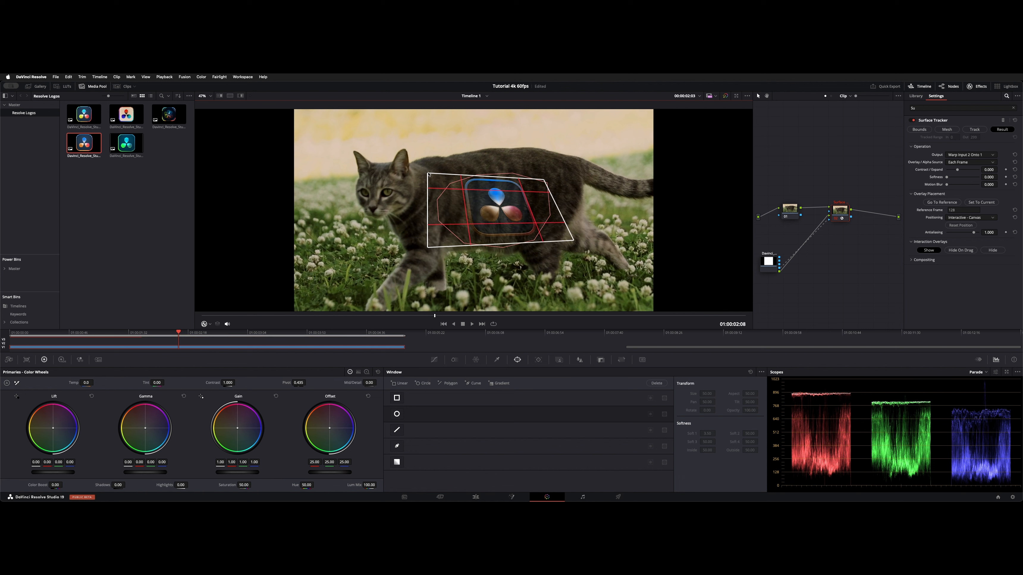
drag(429, 174, 440, 178)
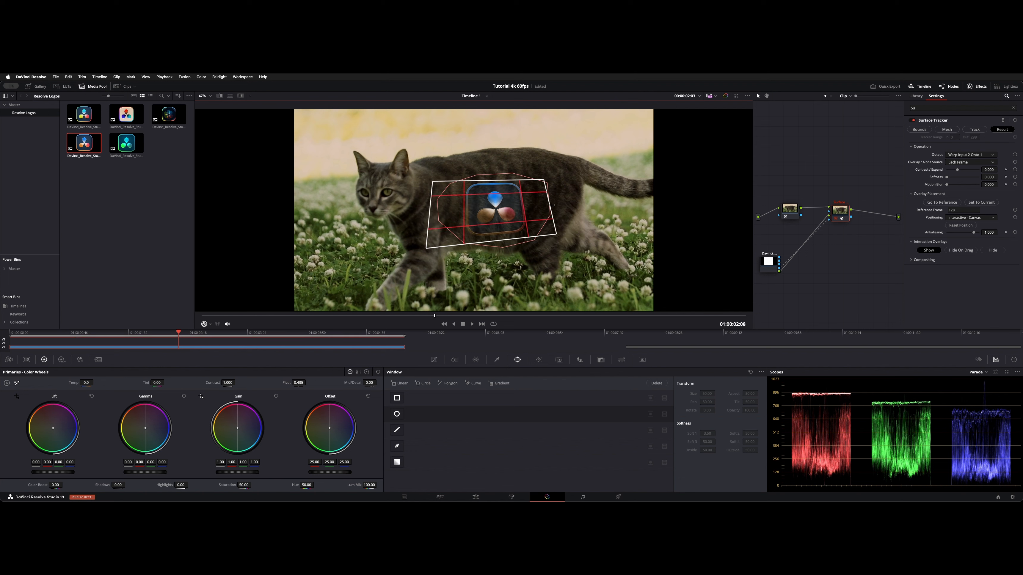
drag(551, 205, 562, 203)
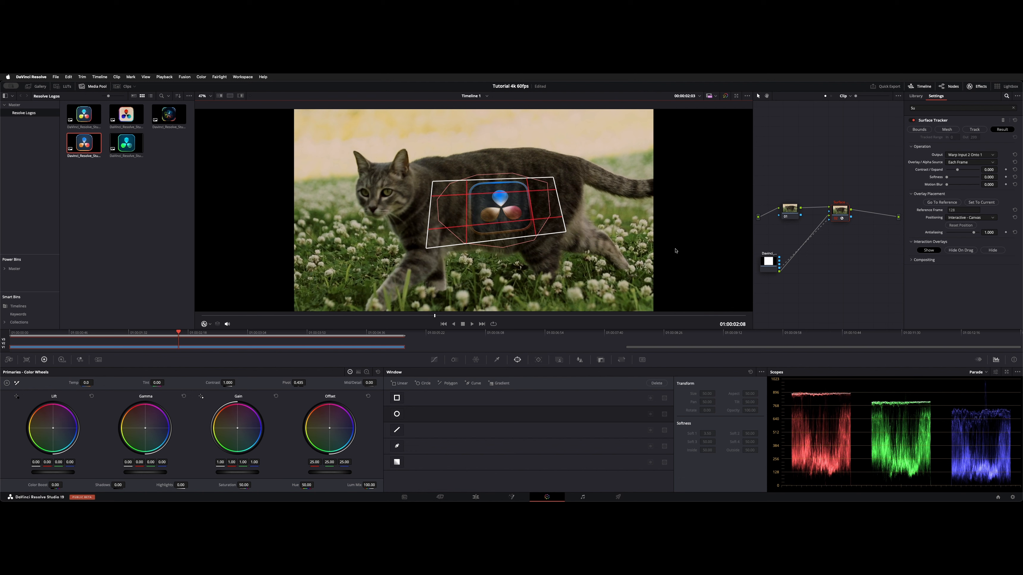
Step: Expand the compositing options, keep the Normal composite type, and set the interaction overlays to Hide On Drag
click(924, 260)
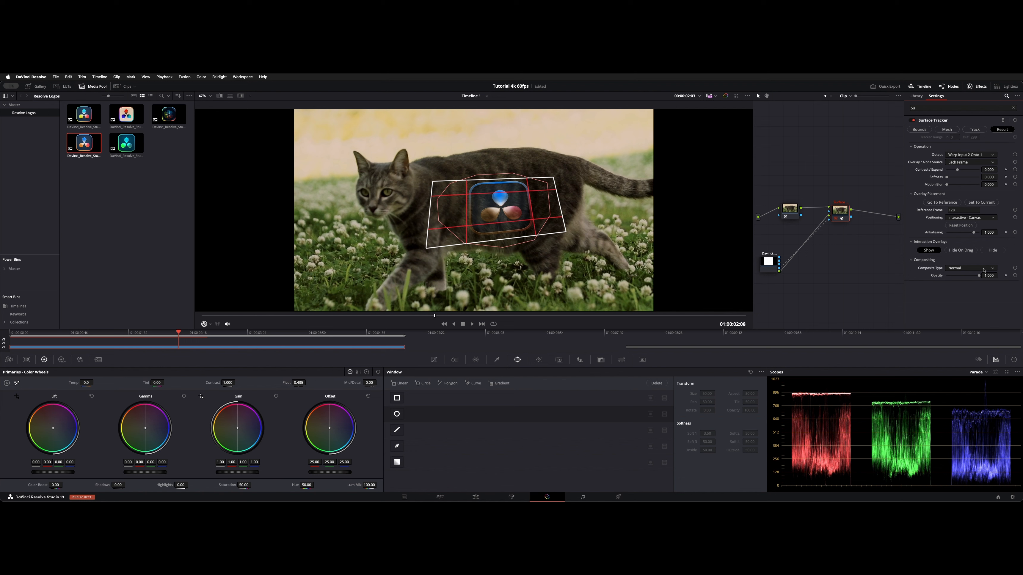
click(984, 269)
click(971, 276)
click(961, 251)
Step: Fine-tune the corners and width of the logo's canvas frame on the cat's flank
drag(555, 177, 549, 176)
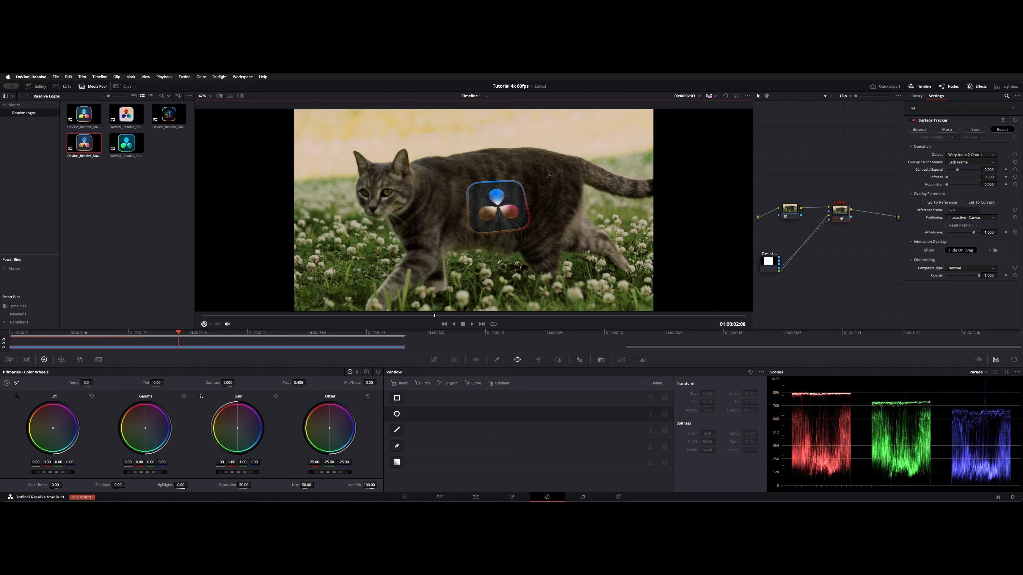
drag(549, 176, 550, 173)
drag(431, 250, 427, 243)
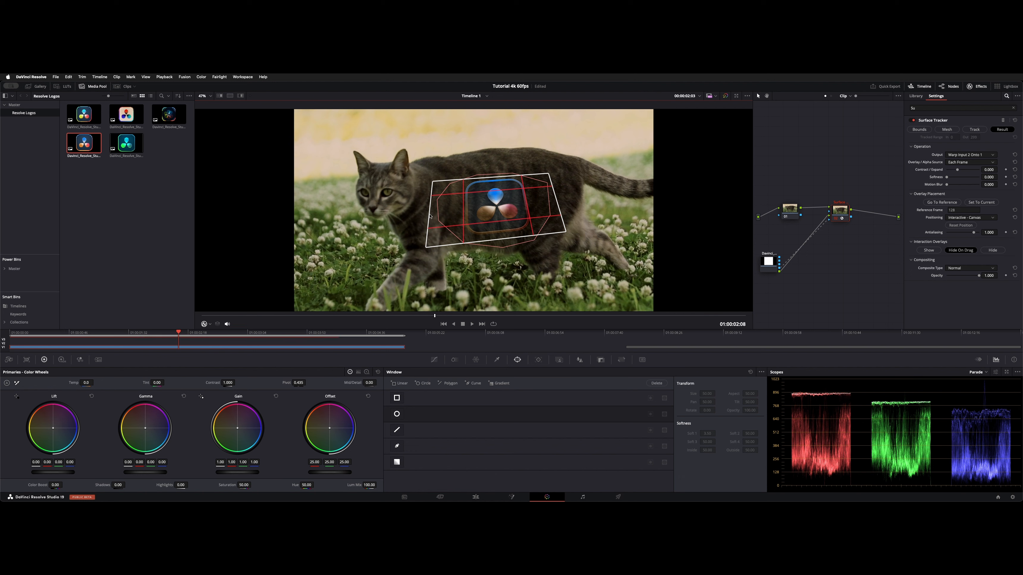
drag(557, 202, 522, 200)
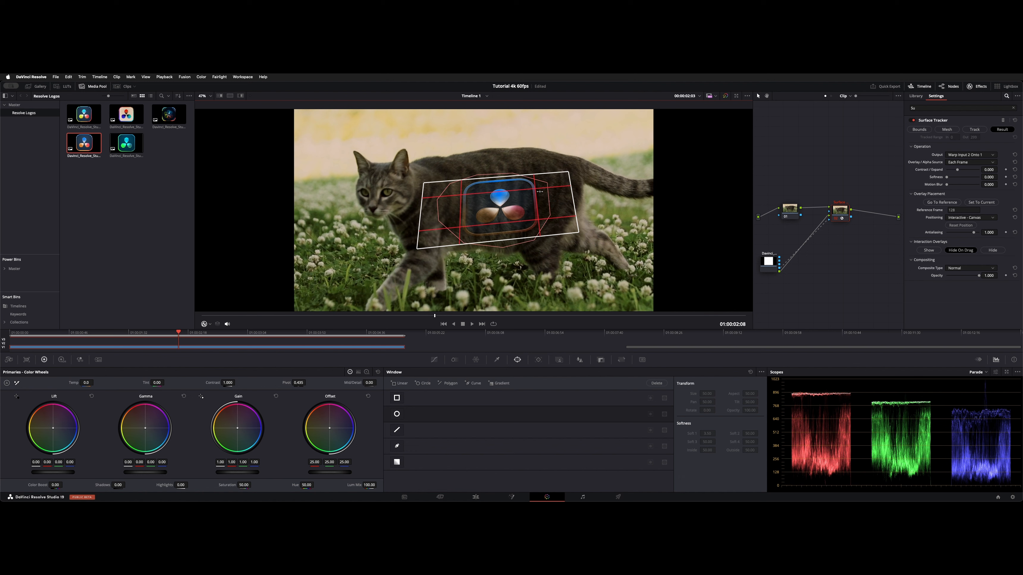
Step: Hide the interaction overlays and play the clip full screen from near its start to review the tracked logo
click(986, 250)
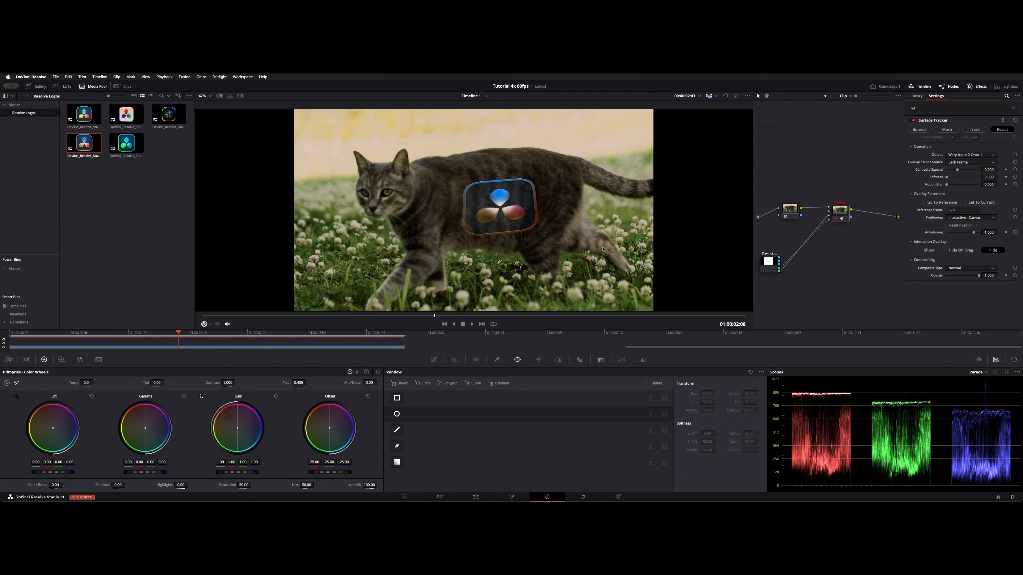
click(207, 316)
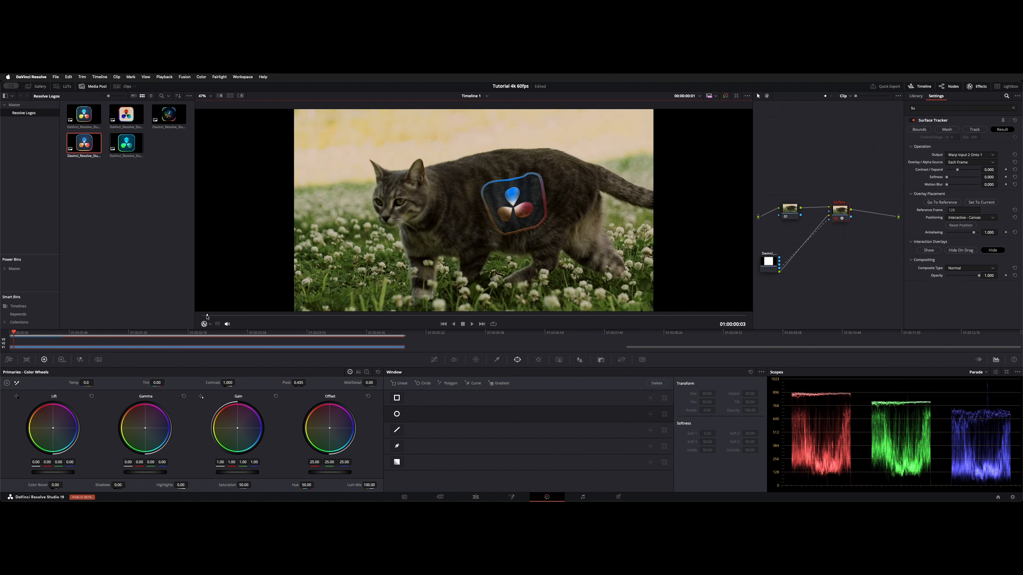
key(super+f)
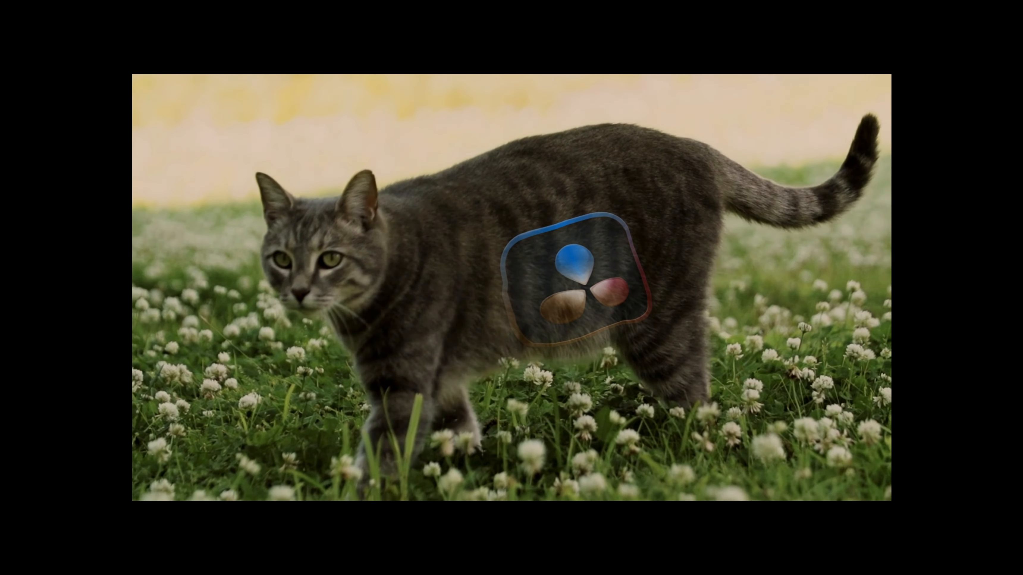
key(space)
key(Escape)
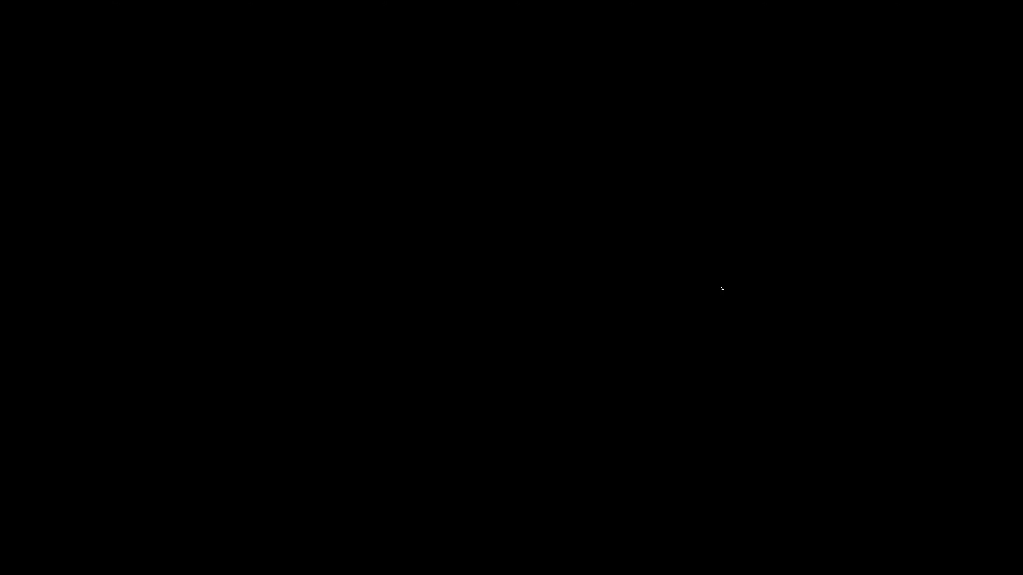
Step: Try the Difference composite type for the logo overlay
click(962, 269)
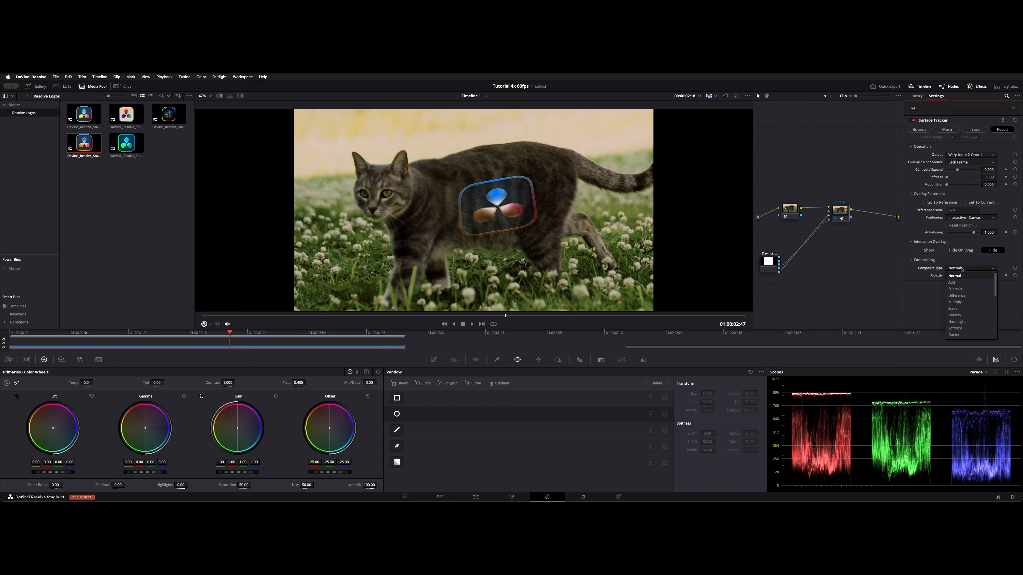
key(Down)
key(Down)
key(Down)
key(Return)
click(962, 269)
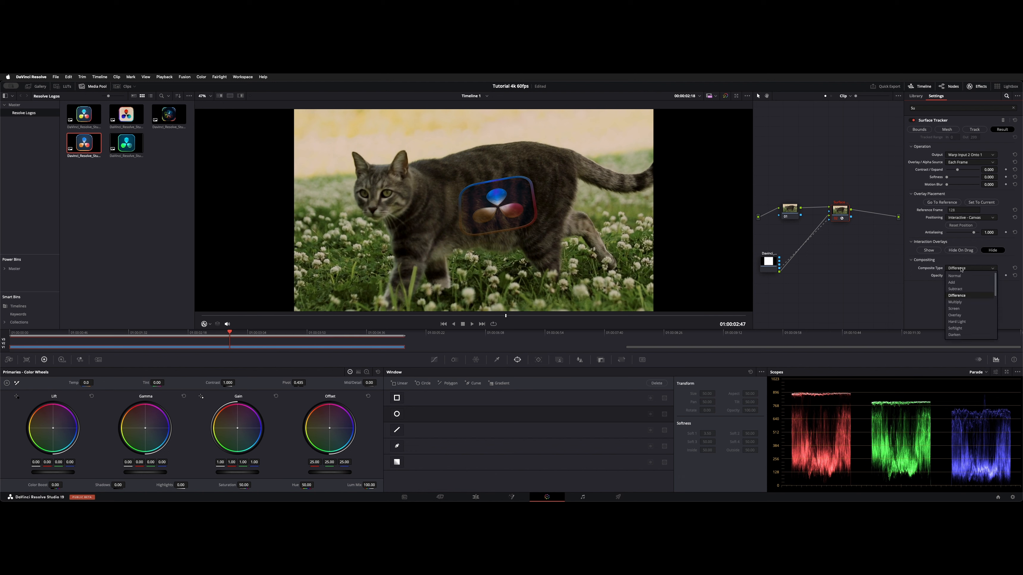
click(961, 270)
Step: Try the Overlay and Darken composite types on the logo
click(963, 269)
click(964, 315)
click(963, 269)
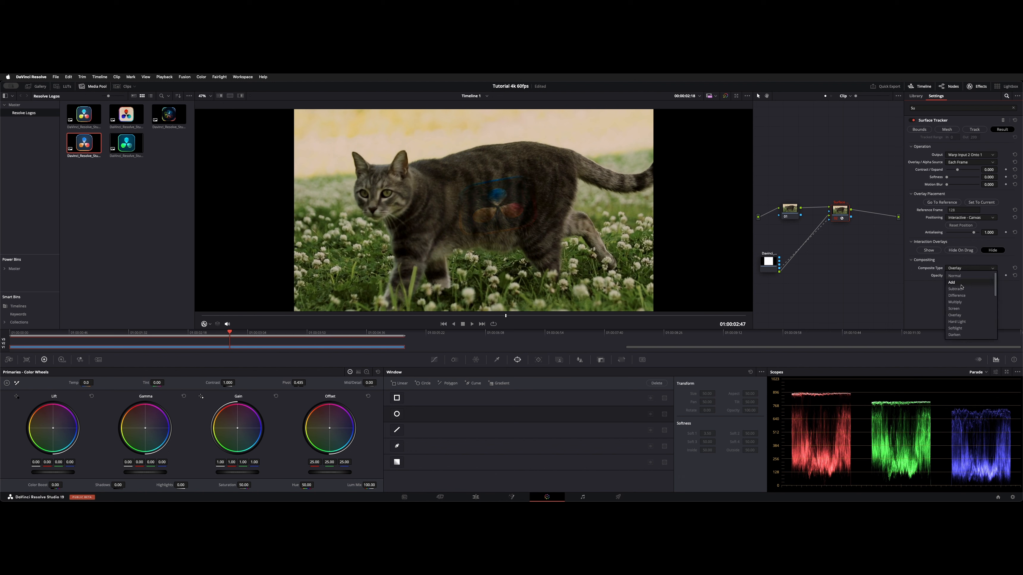
click(964, 329)
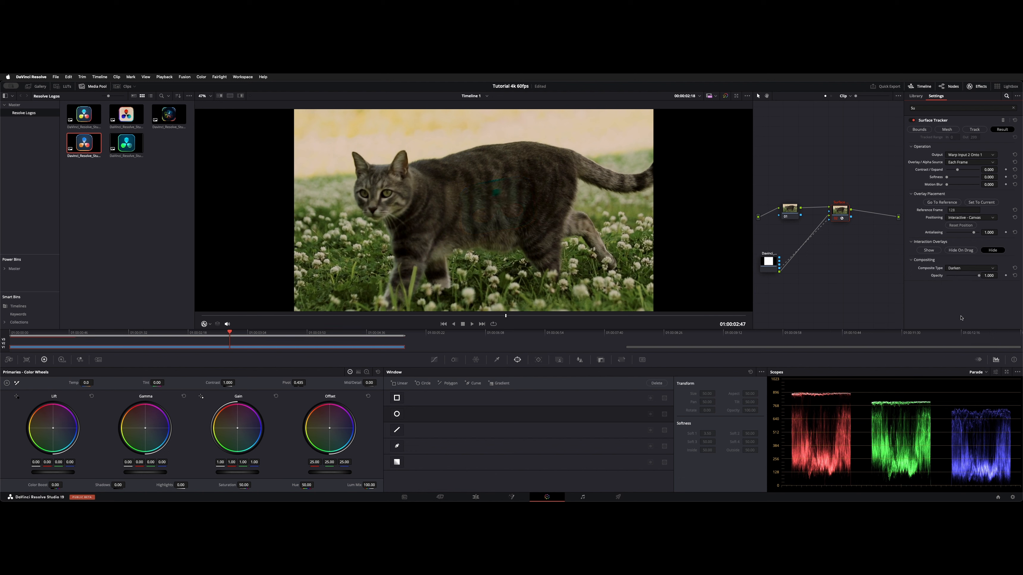
Step: Try the Color Dodge and Color Burn composite types on the logo
click(963, 269)
click(968, 303)
click(963, 268)
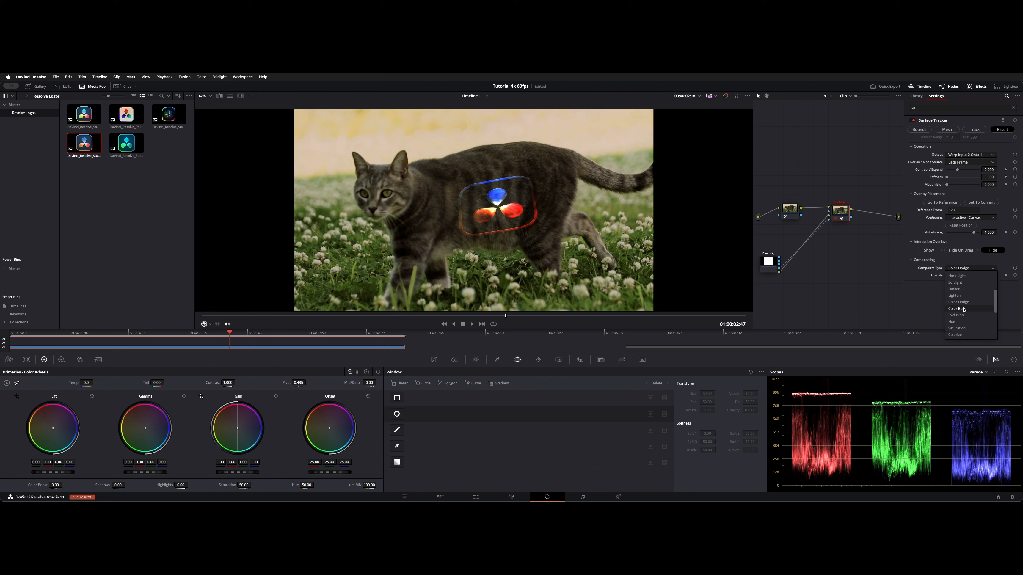
click(963, 309)
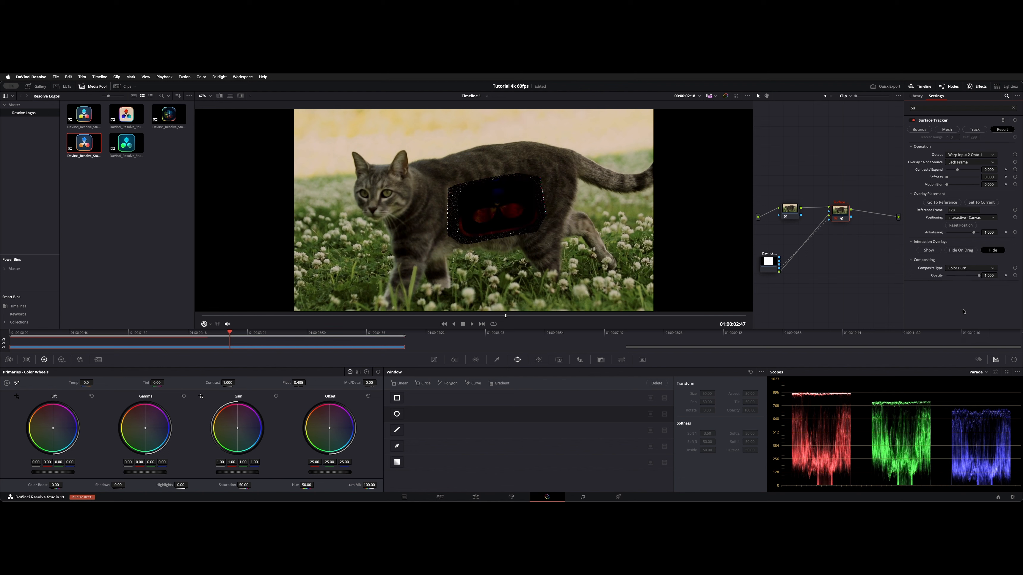
Step: Preview the Hue composite type on the logo and set the composite type back to Normal
click(962, 269)
scroll(960, 277, down, 5)
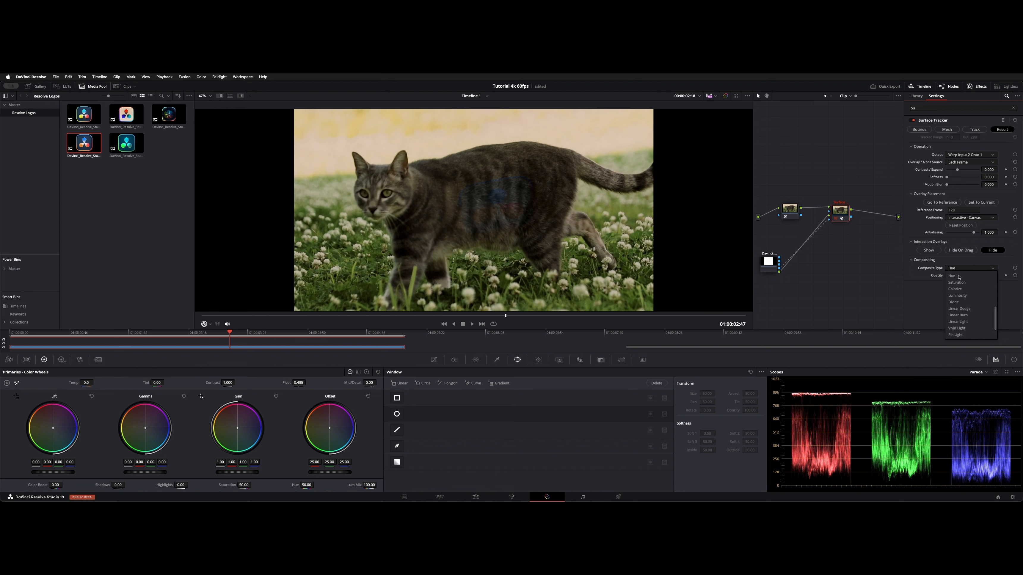
scroll(959, 277, up, 5)
click(959, 276)
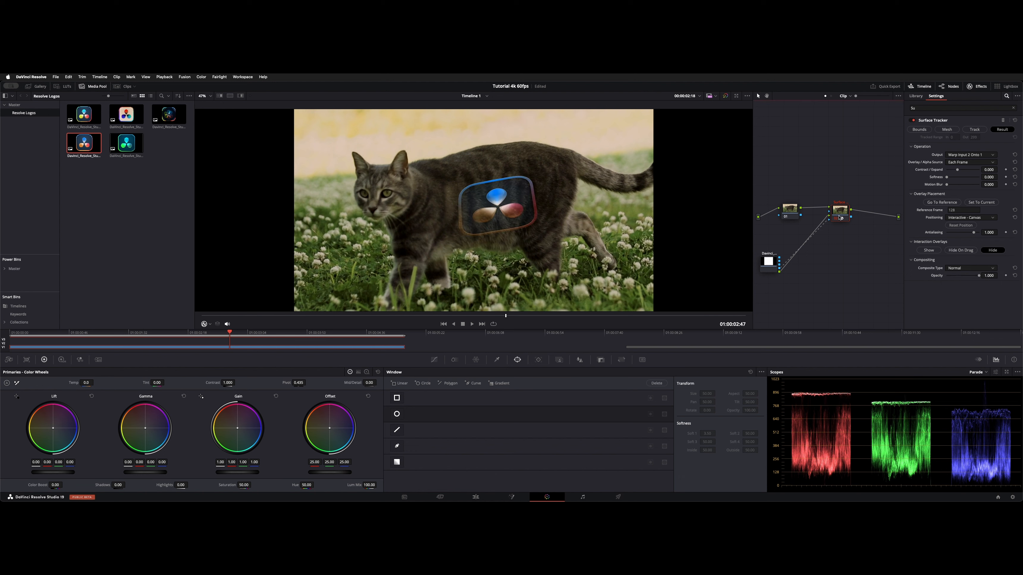
Step: Disable Channel 1 and Channel 3 on the Surface Tracker node so only Channel 2 affects the logo
right_click(840, 218)
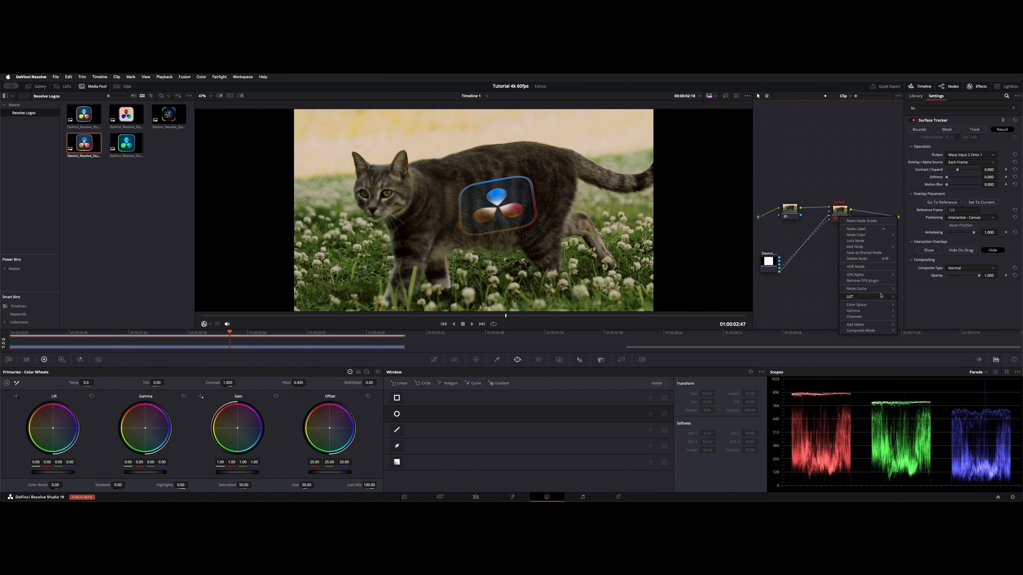
mouse_move(879, 319)
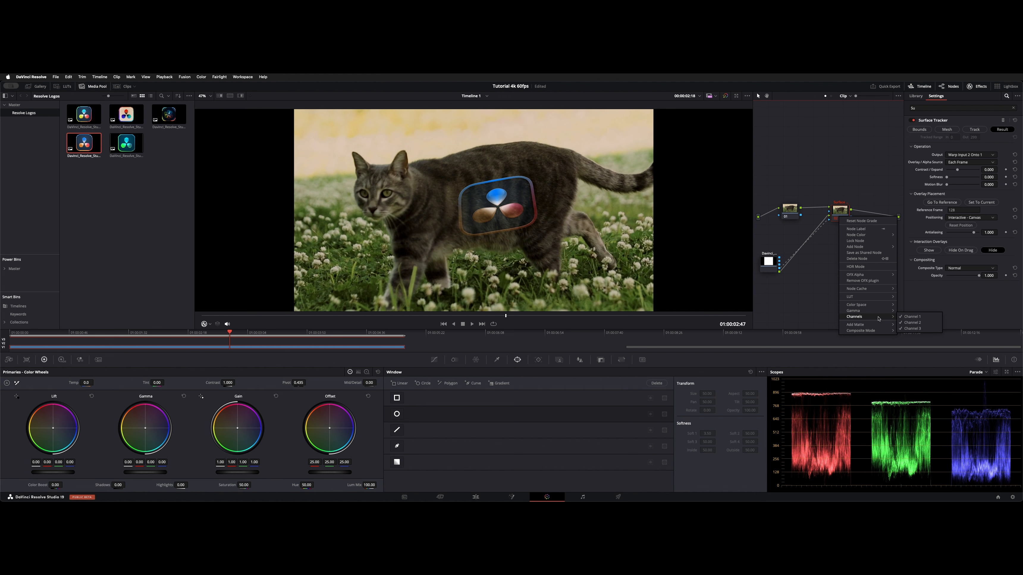
click(923, 318)
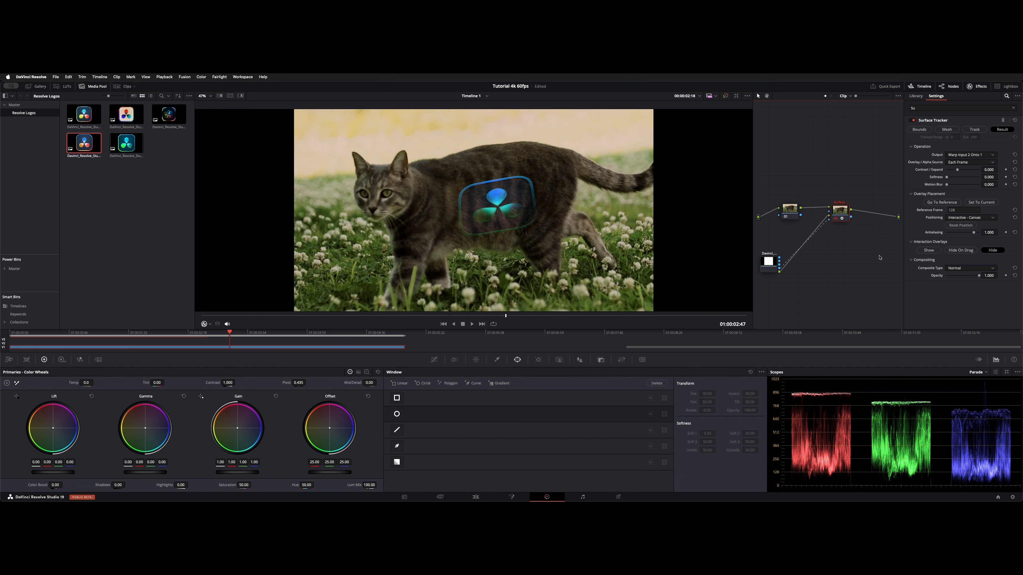
right_click(839, 213)
mouse_move(870, 312)
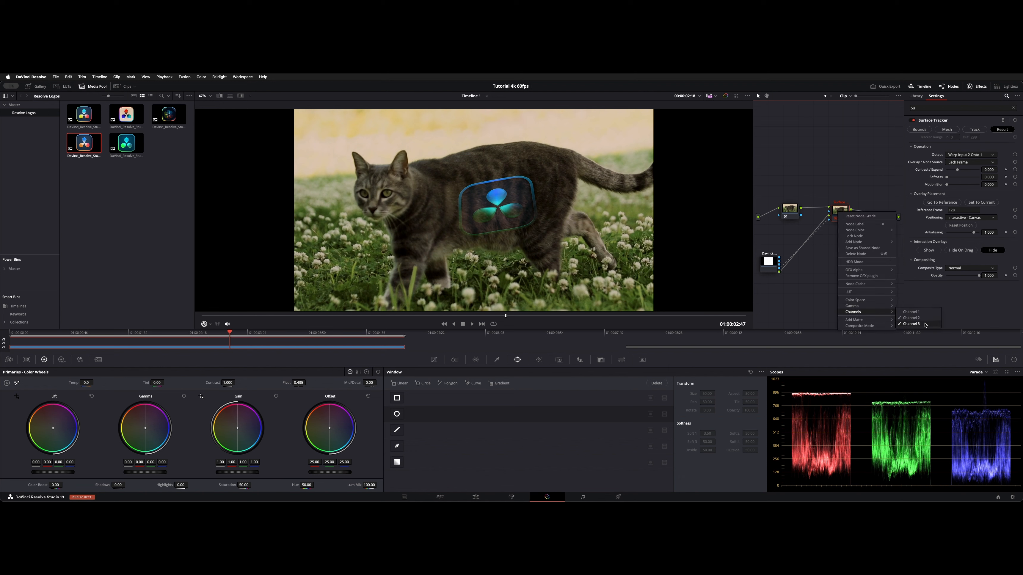
click(925, 324)
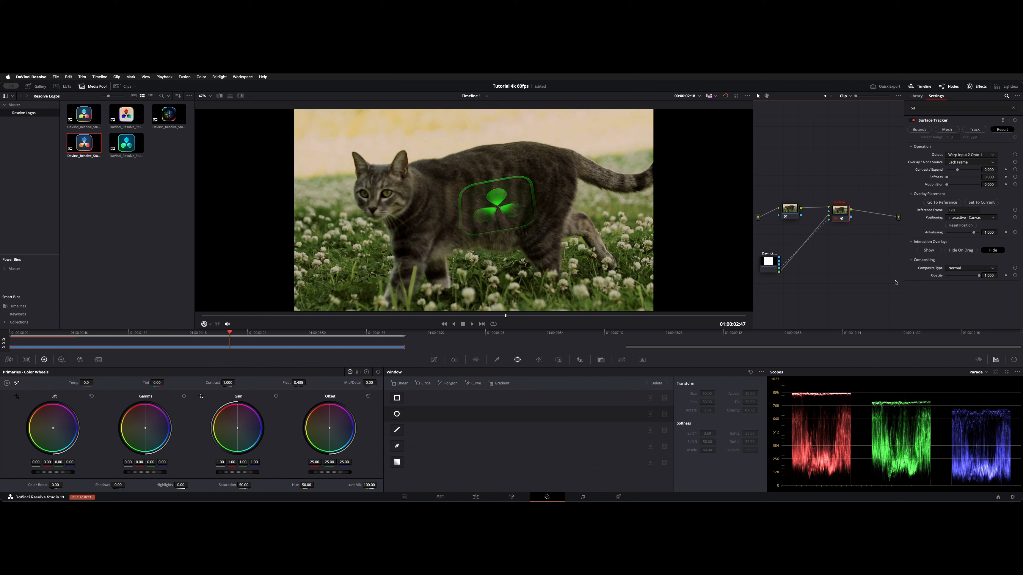
Step: Re-enable Channel 1 and Channel 3 on the Surface Tracker node to restore the logo's full colours
right_click(836, 209)
mouse_move(868, 303)
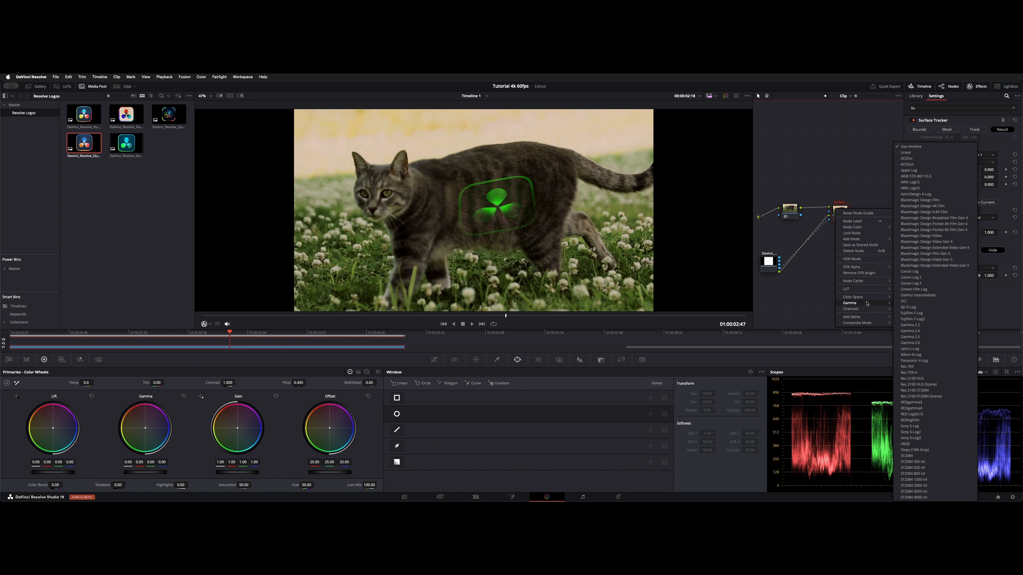
click(922, 324)
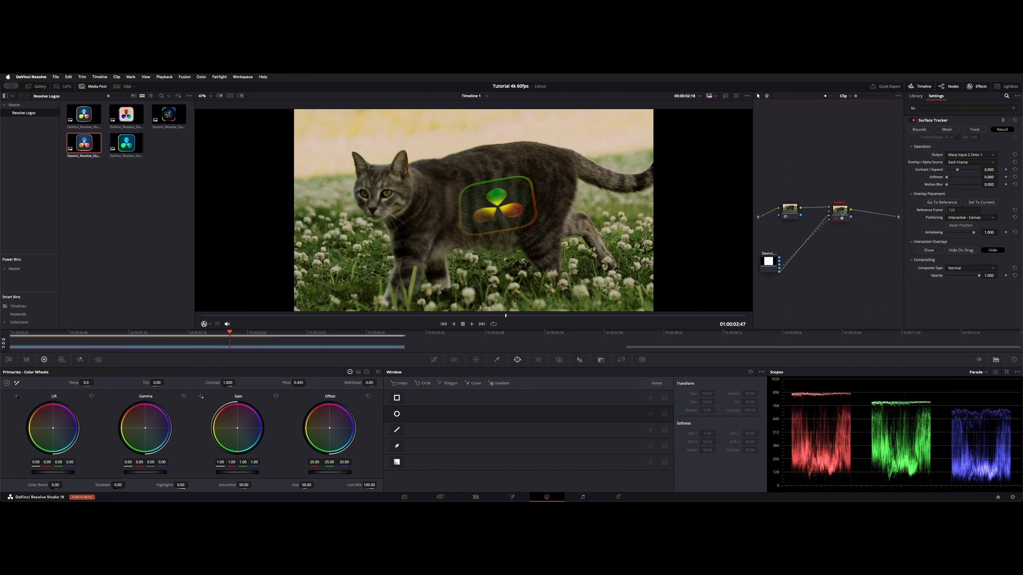
right_click(842, 212)
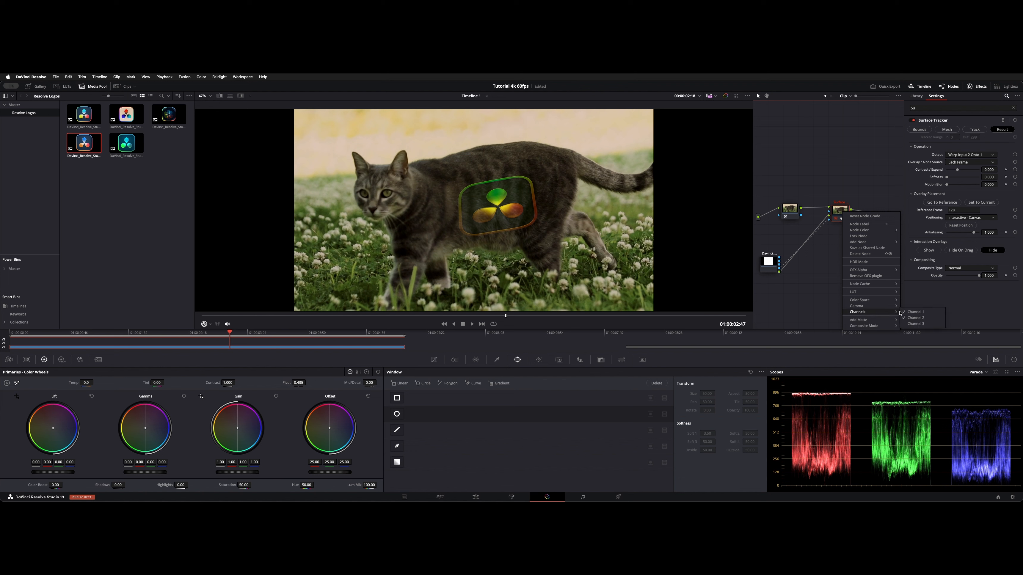
click(918, 323)
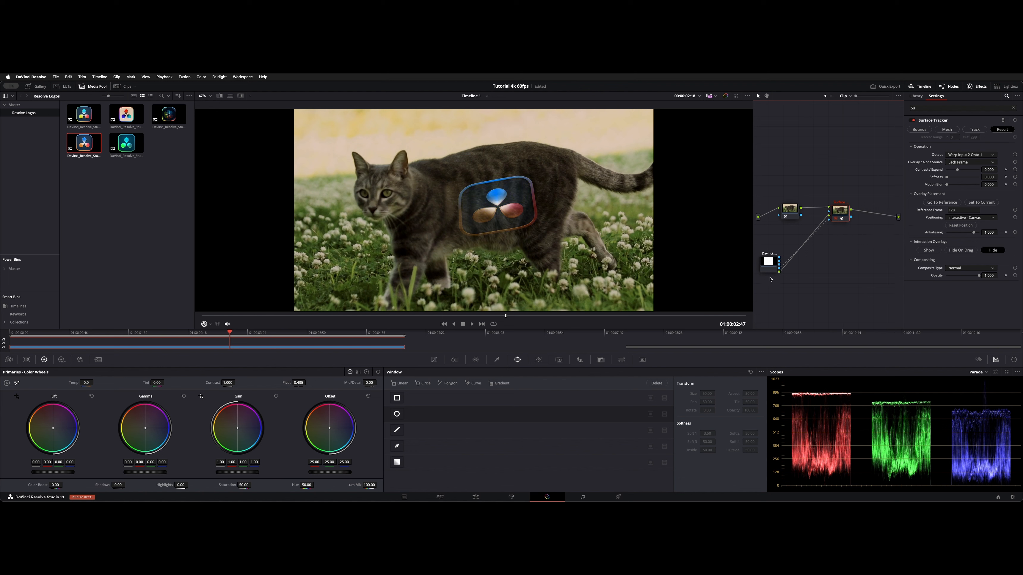